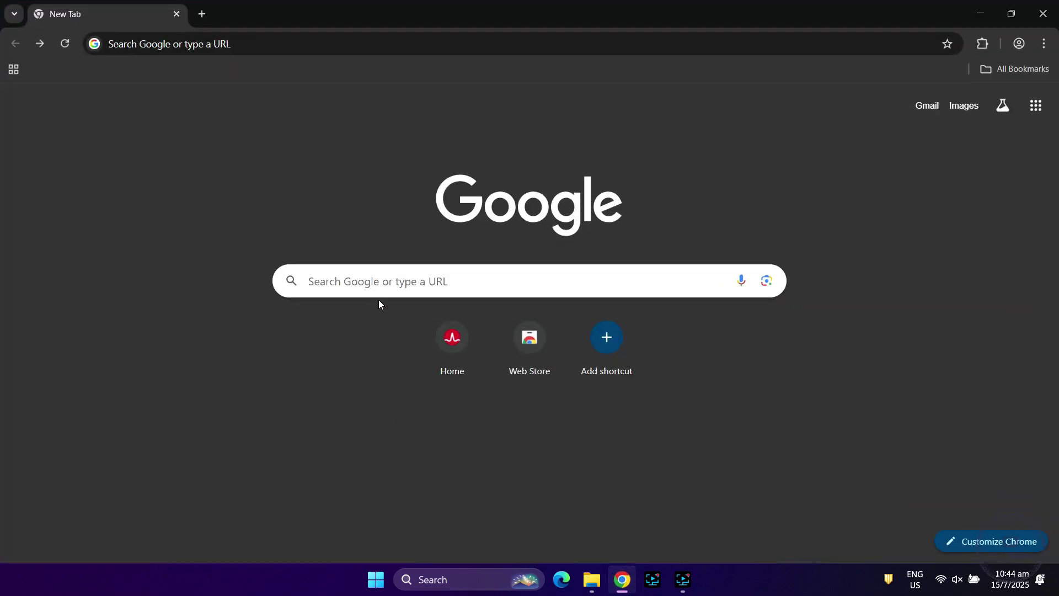
Search Google for "downloading vmware workstation pro" and open the Broadcom support article Downloading VMware Workstation Pro
{"action": "left_click", "coordinate": [380, 285]}
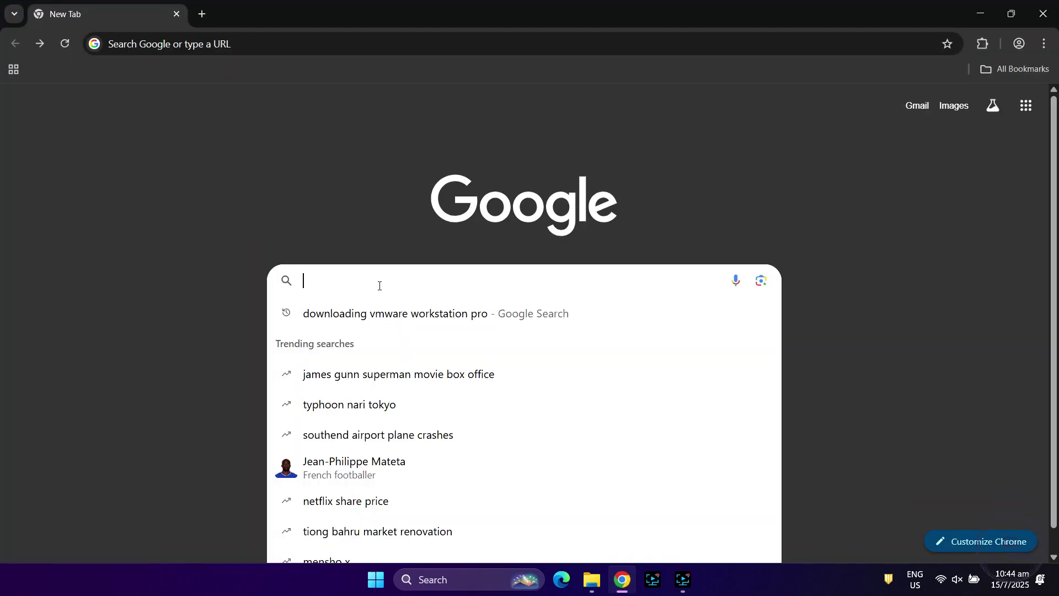
{"action": "left_click", "coordinate": [386, 314]}
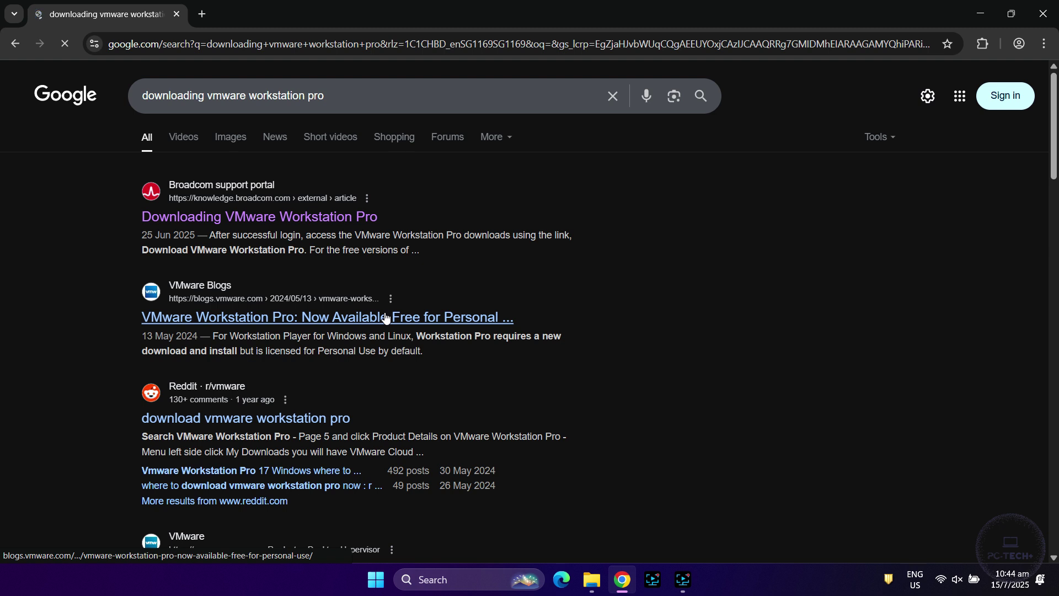
{"action": "left_click", "coordinate": [298, 220]}
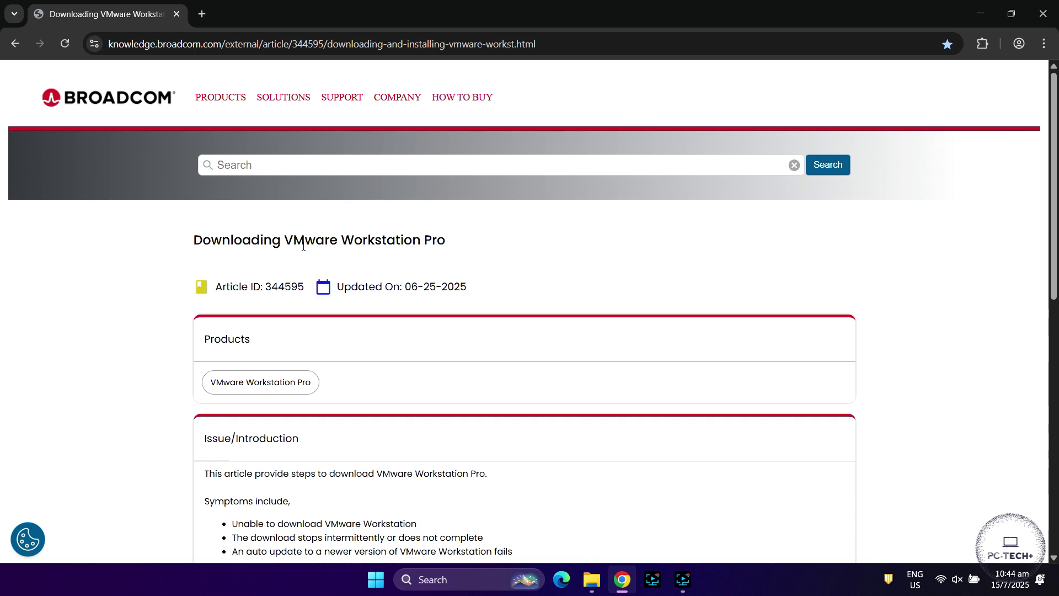
Follow the article's Download VMware Workstation Pro (Free) link in the Resolution section
{"action": "scroll", "coordinate": [303, 245], "scroll_direction": "down", "scroll_amount": 6}
{"action": "scroll", "coordinate": [308, 250], "scroll_direction": "down", "scroll_amount": 3}
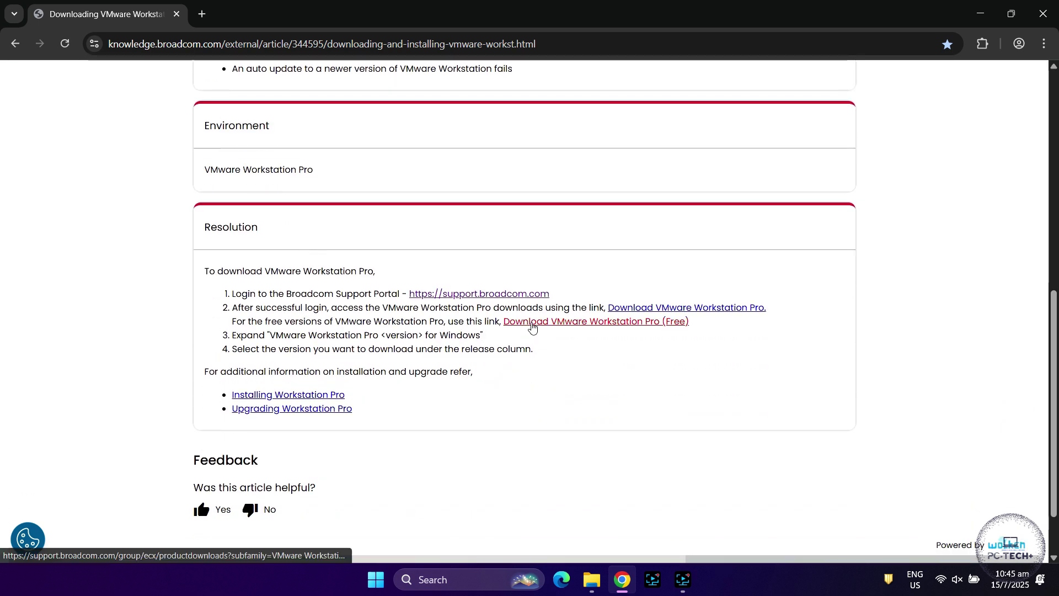
{"action": "left_click", "coordinate": [532, 324]}
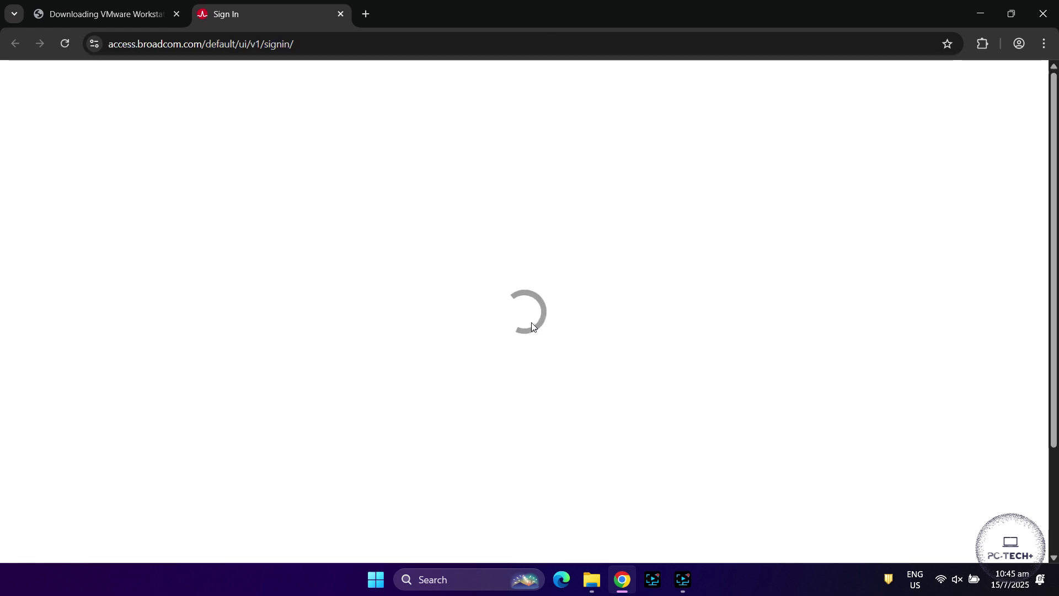
Sign in to the Broadcom support portal with the account username and password
{"action": "left_click", "coordinate": [499, 405]}
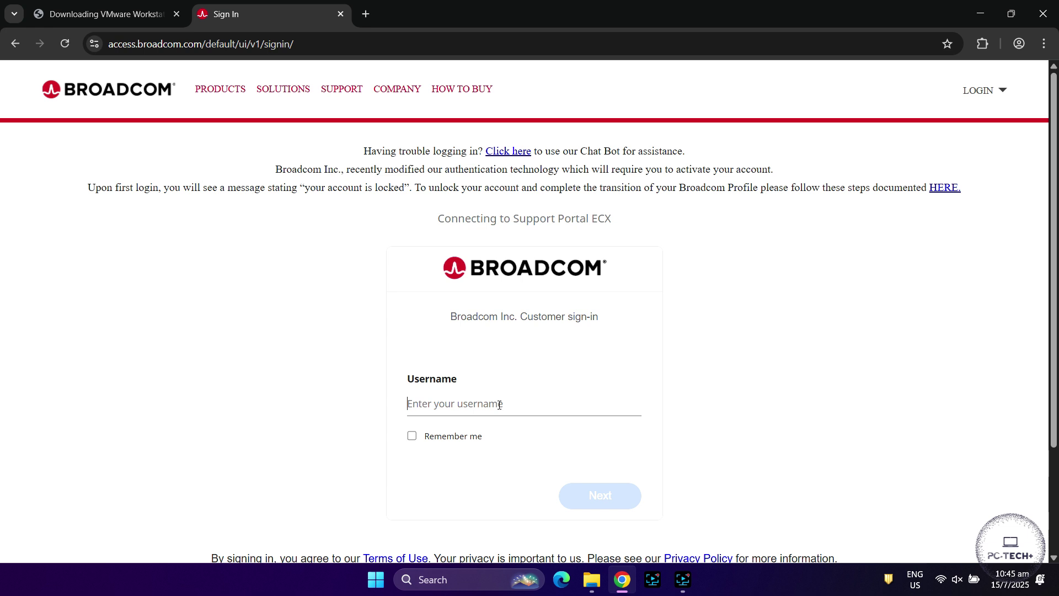
{"action": "key", "text": "ctrl+v"}
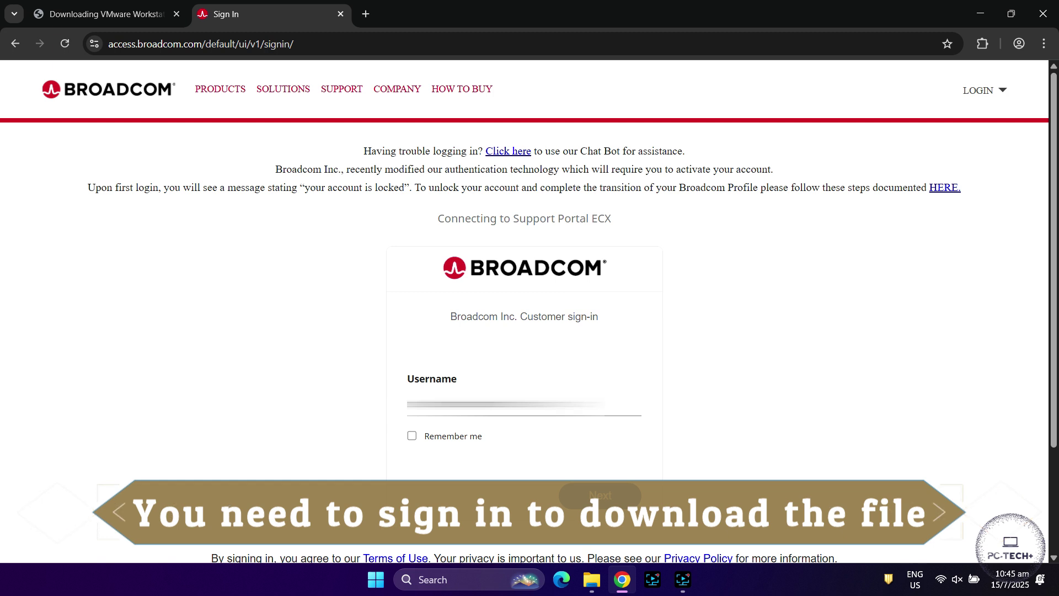
{"action": "left_click", "coordinate": [588, 489]}
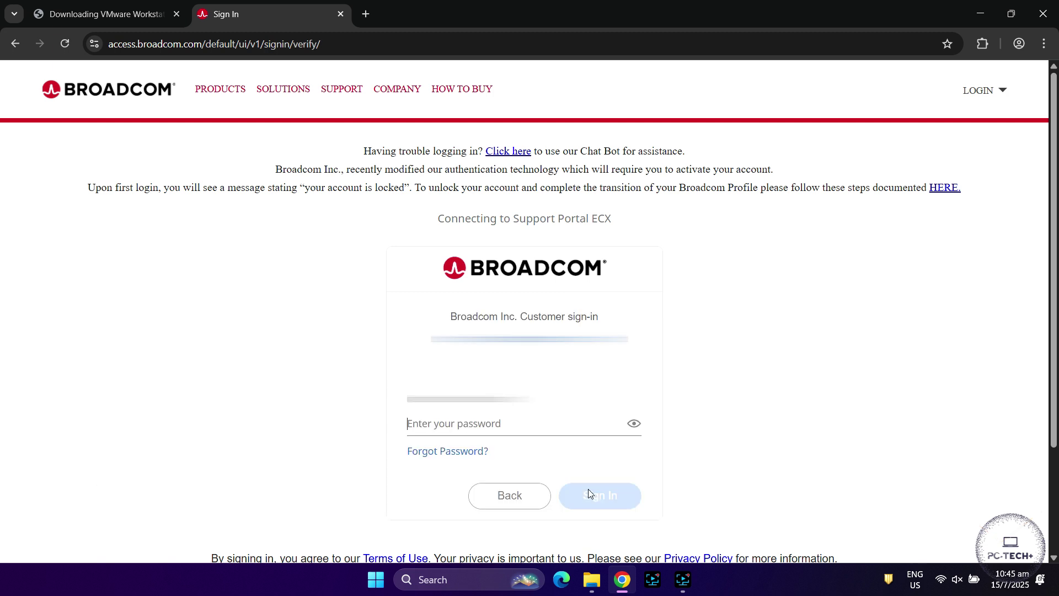
{"action": "type", "text": "•"}
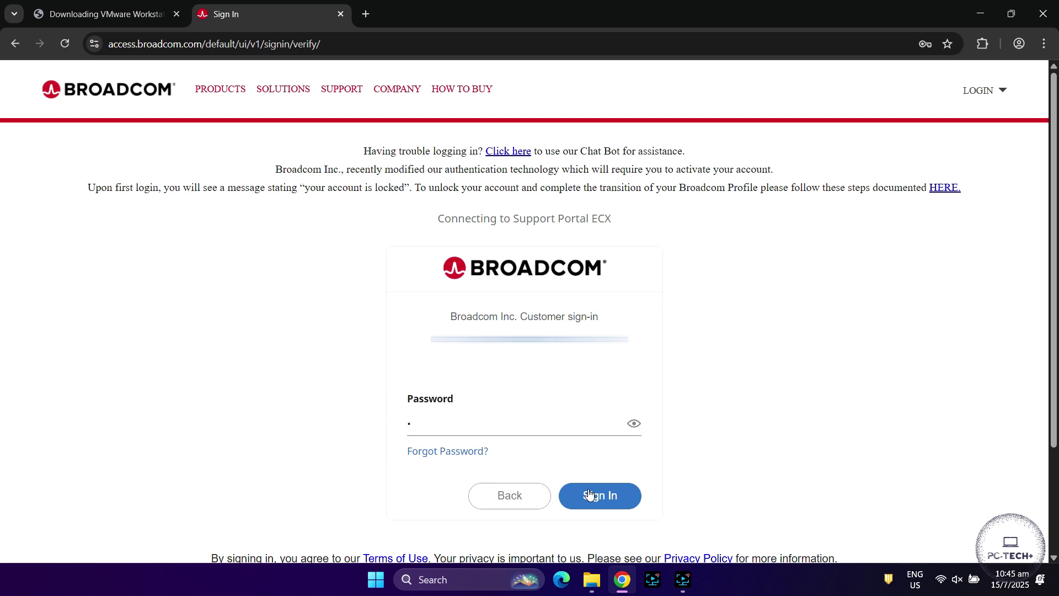
{"action": "type", "text": "••••••••"}
{"action": "left_click", "coordinate": [588, 493]}
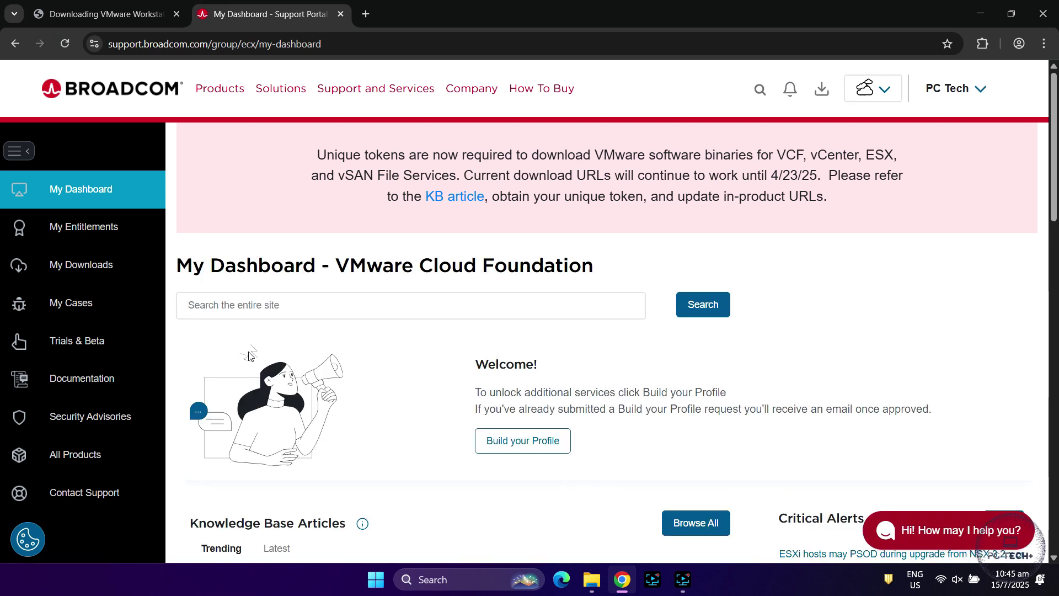
Open the portal's free software downloads list and choose VMware Workstation Pro
{"action": "left_click", "coordinate": [110, 269]}
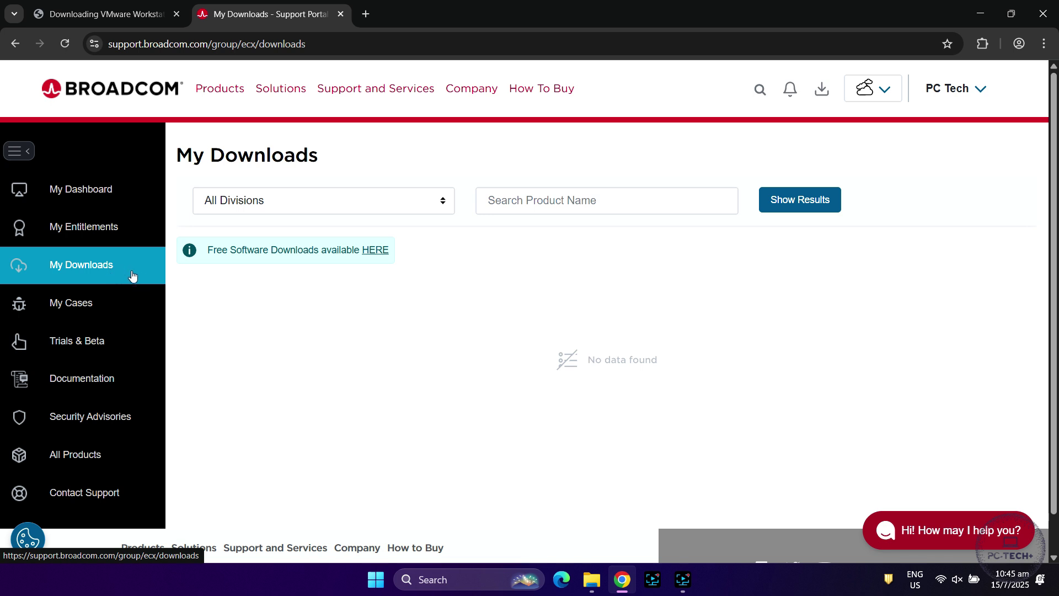
{"action": "left_click", "coordinate": [381, 252]}
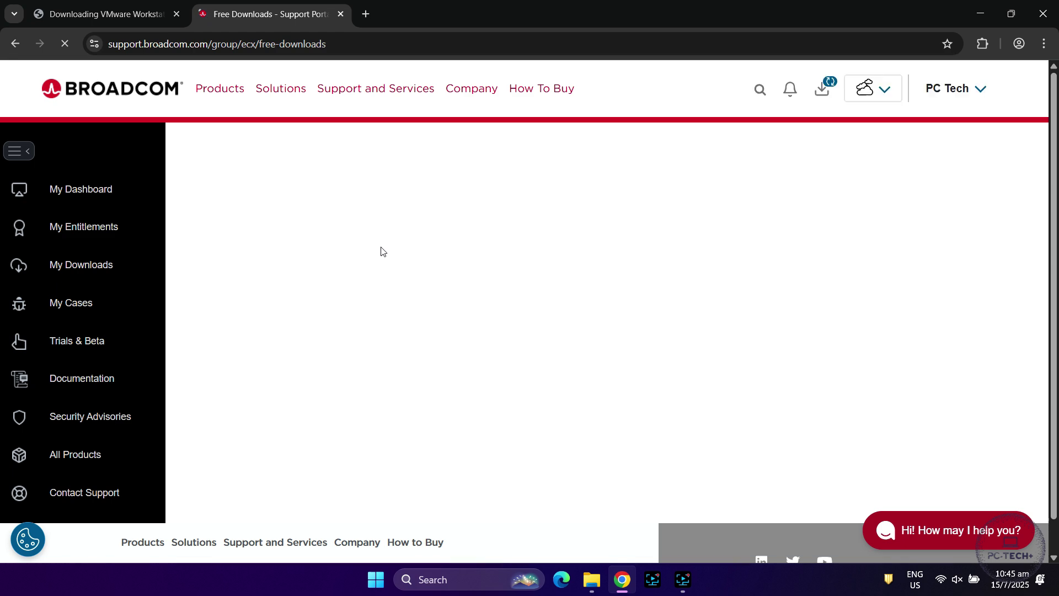
{"action": "scroll", "coordinate": [381, 252], "scroll_direction": "down", "scroll_amount": 5}
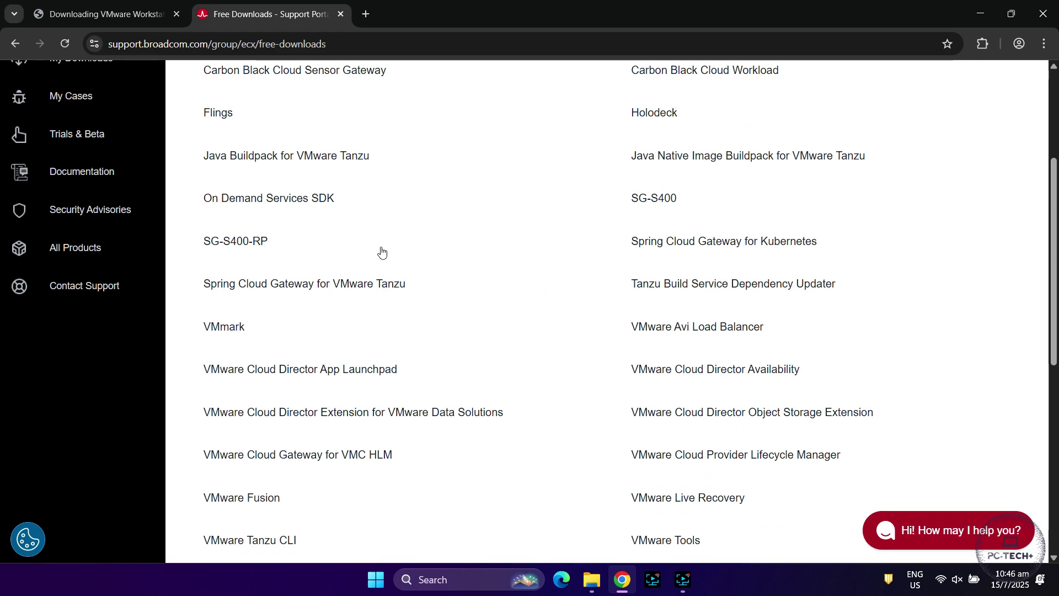
{"action": "scroll", "coordinate": [380, 252], "scroll_direction": "down", "scroll_amount": 5}
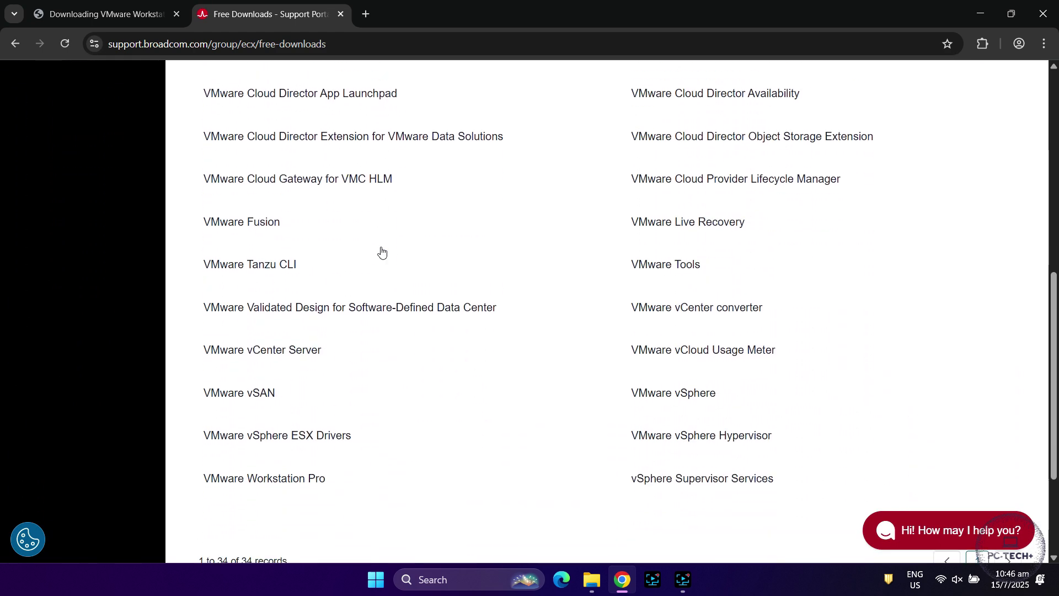
{"action": "scroll", "coordinate": [380, 252], "scroll_direction": "down", "scroll_amount": 2}
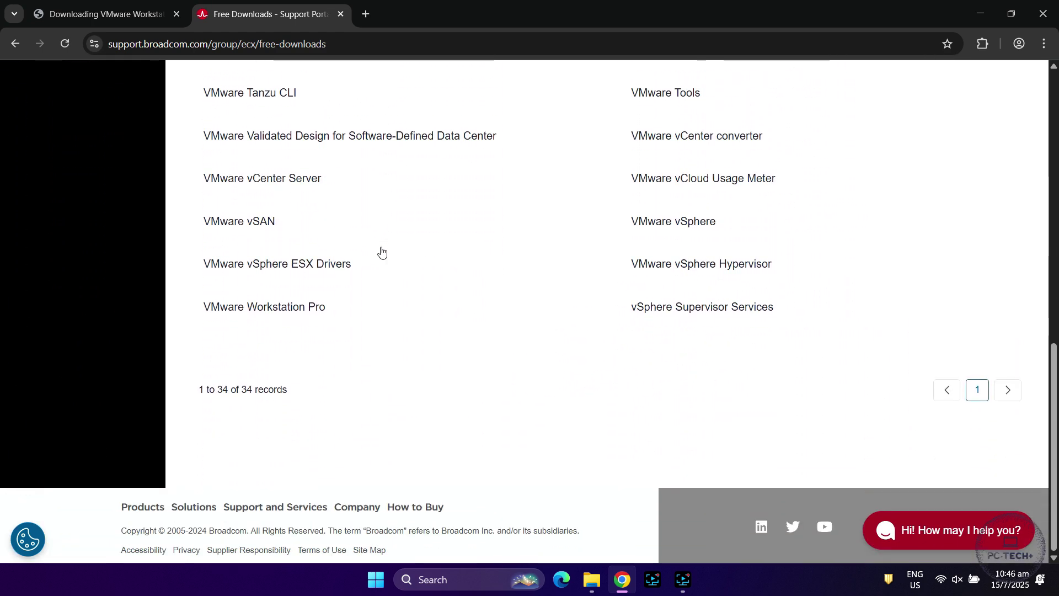
{"action": "left_click", "coordinate": [316, 309]}
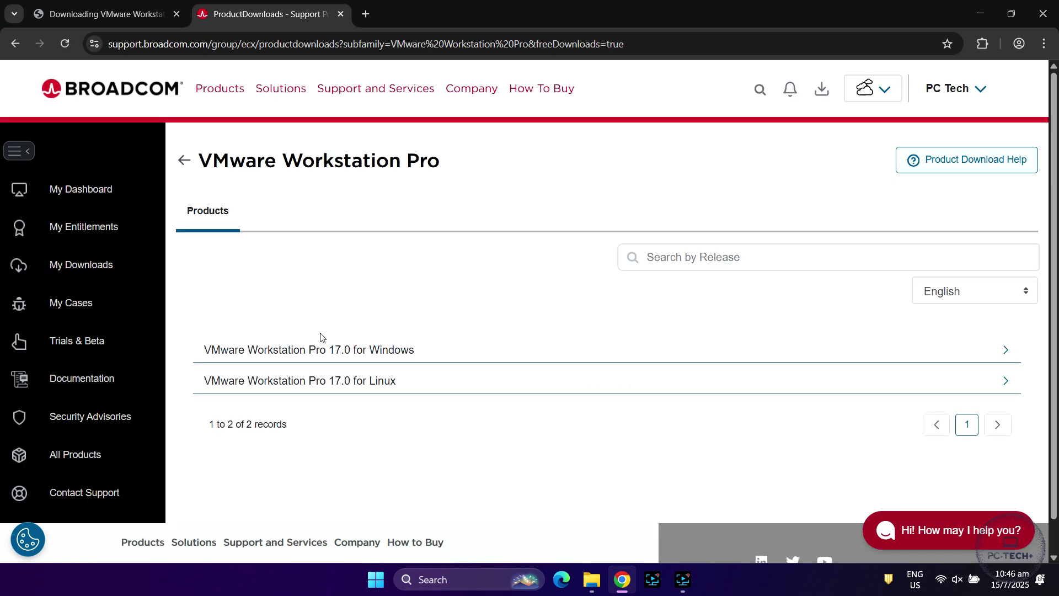
Download release 17.6.3 of VMware Workstation Pro 17.0 for Windows and check the browser's recent download history
{"action": "left_click", "coordinate": [320, 351]}
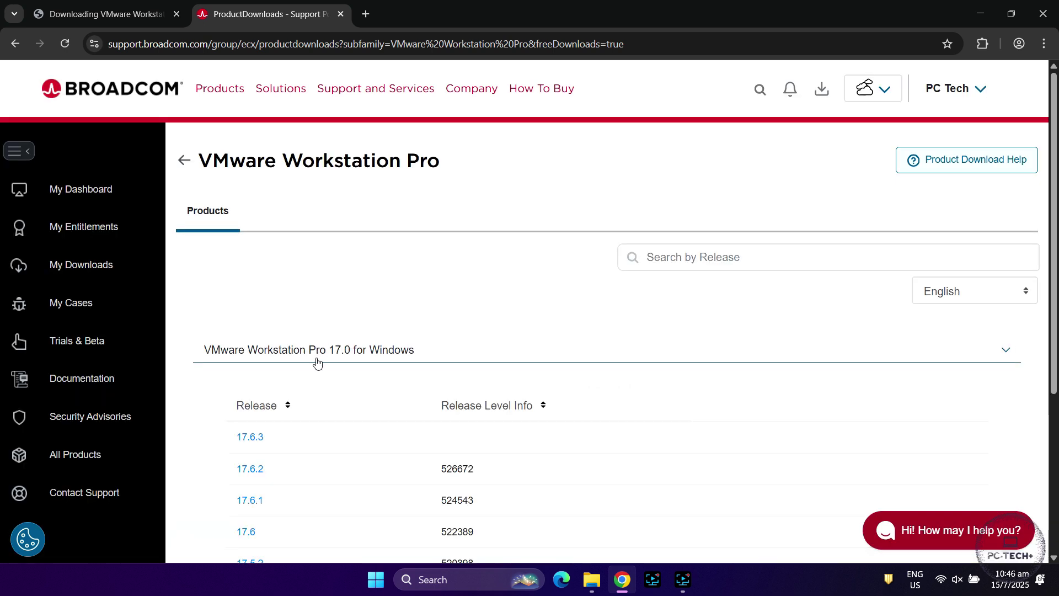
{"action": "left_click", "coordinate": [257, 439]}
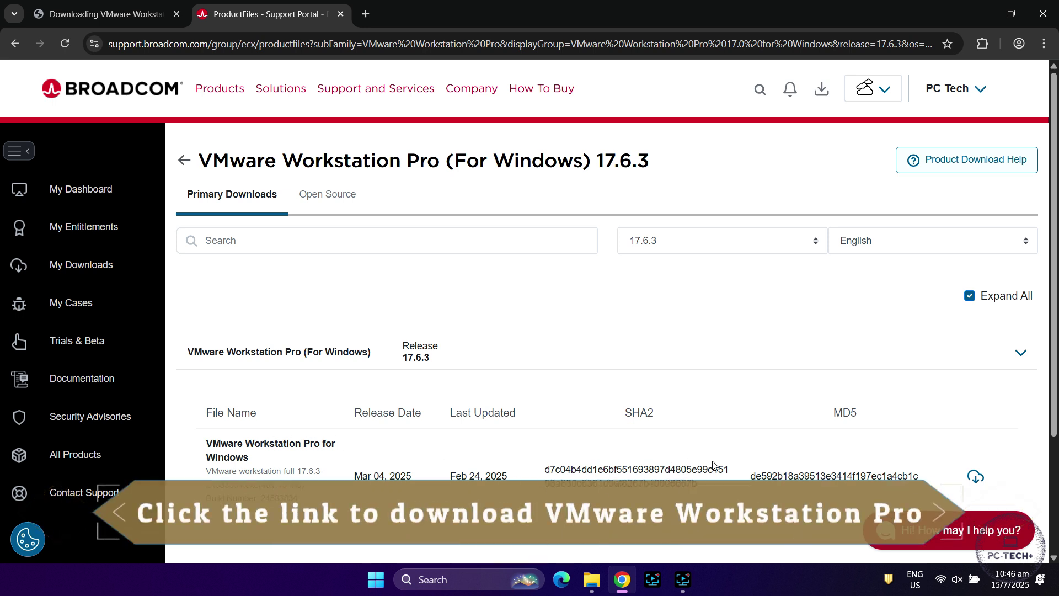
{"action": "left_click", "coordinate": [974, 480]}
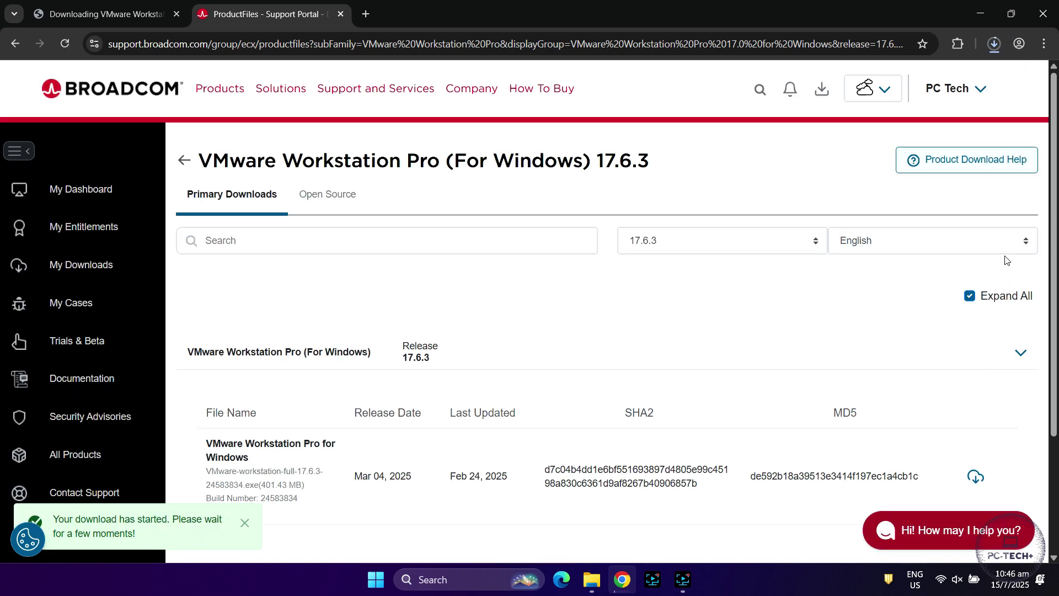
{"action": "left_click", "coordinate": [994, 53]}
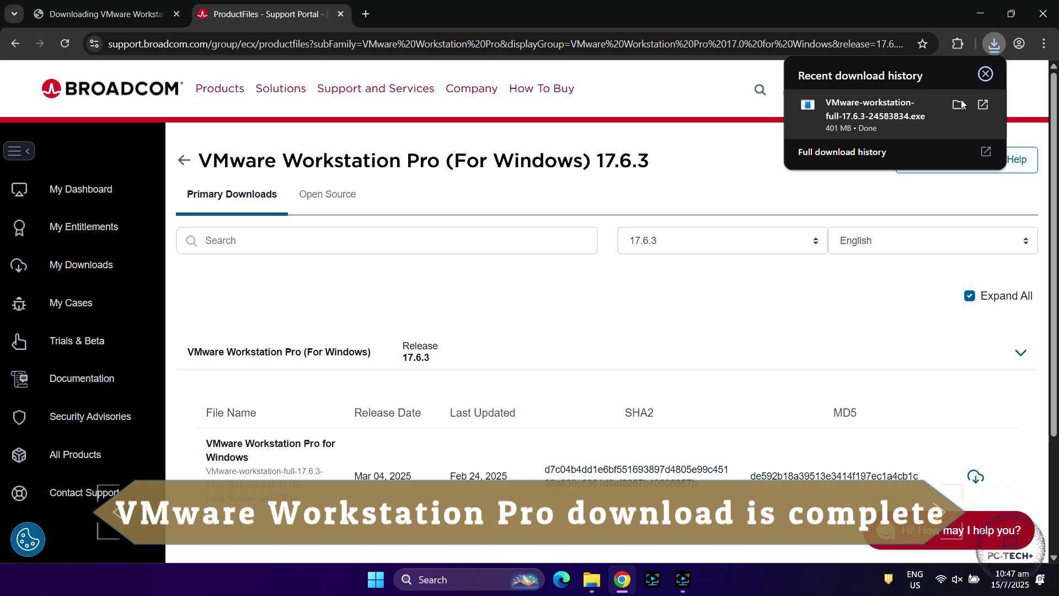
Minimize the browser and run the VMware-workstation-full-17.6.3-24583834 installer from the Downloads folder in File Explorer, minimizing that window too
{"action": "left_click", "coordinate": [988, 7]}
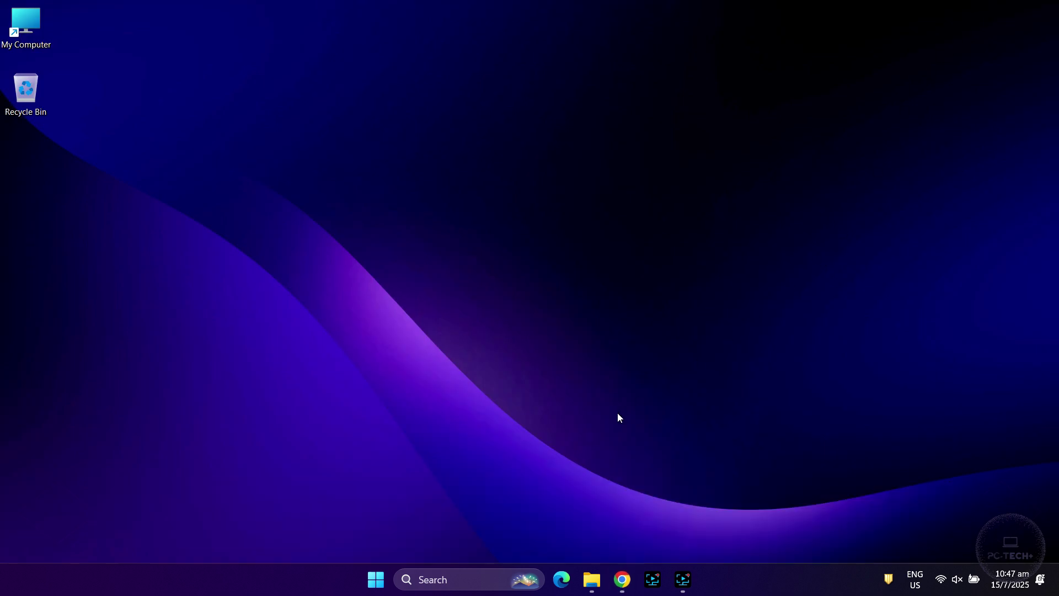
{"action": "left_click", "coordinate": [591, 581]}
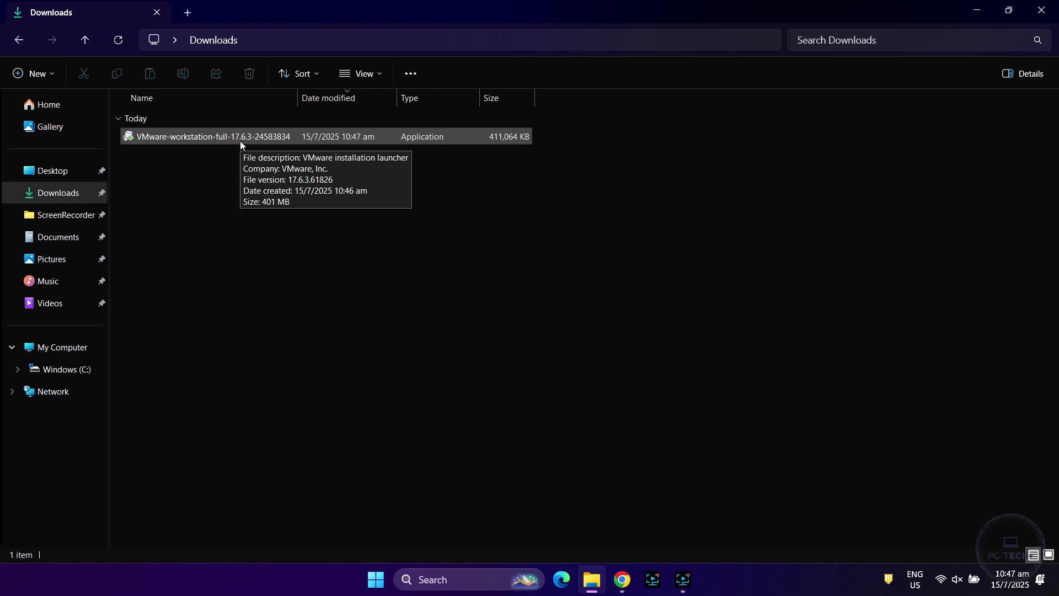
{"action": "left_click", "coordinate": [240, 141]}
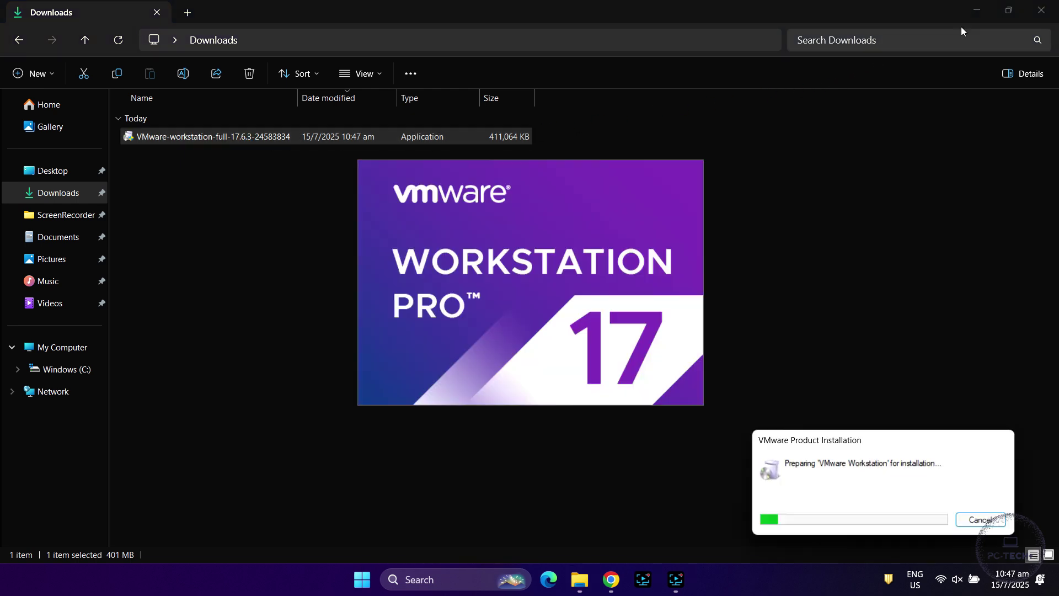
{"action": "left_click", "coordinate": [976, 10]}
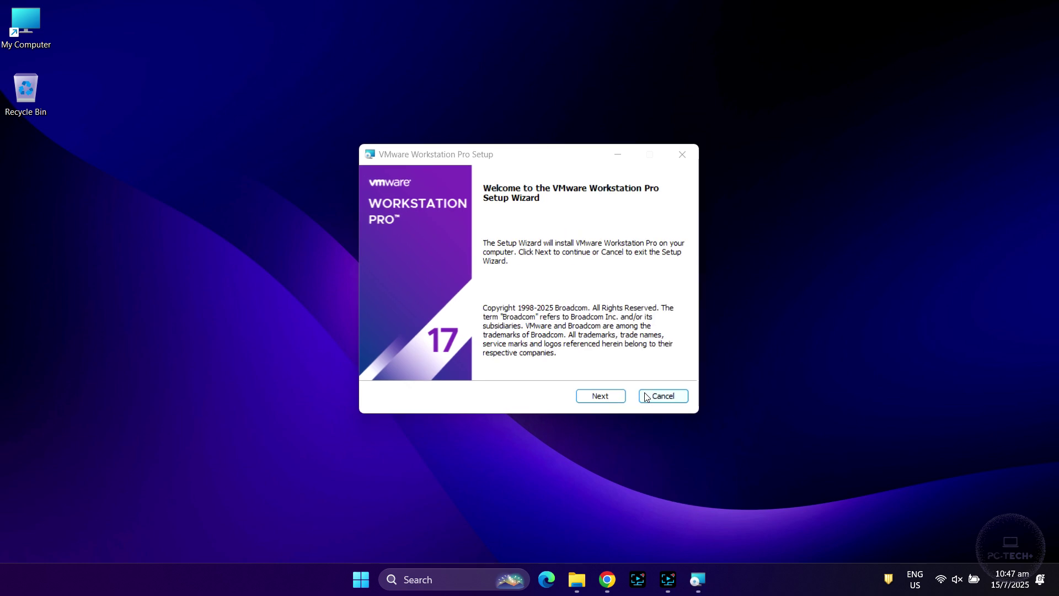
Start the VMware Workstation Pro setup wizard and accept the terms of the End-User License Agreement
{"action": "left_click", "coordinate": [614, 401]}
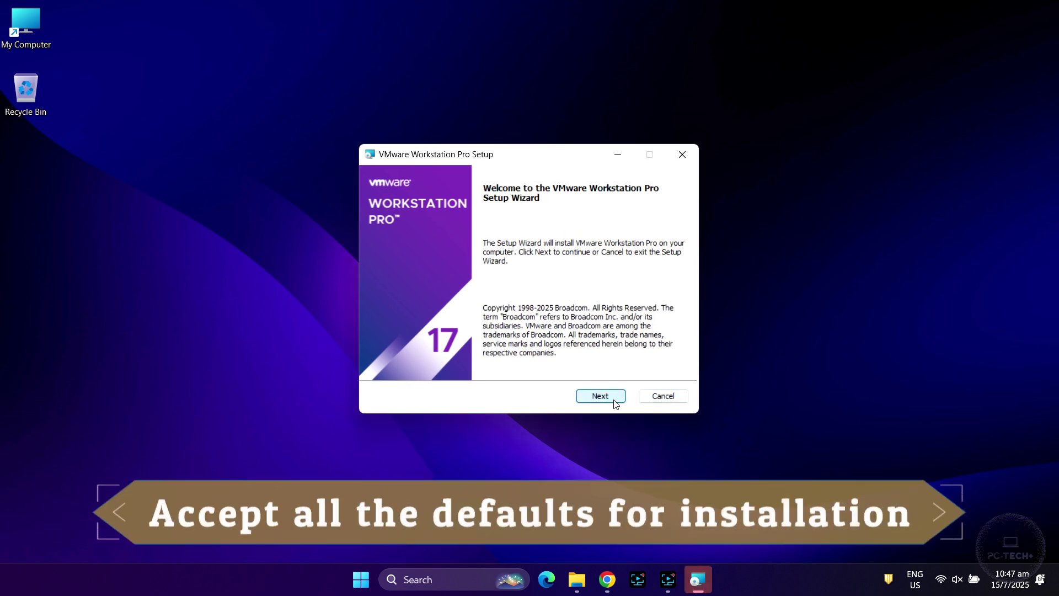
{"action": "left_click", "coordinate": [614, 402]}
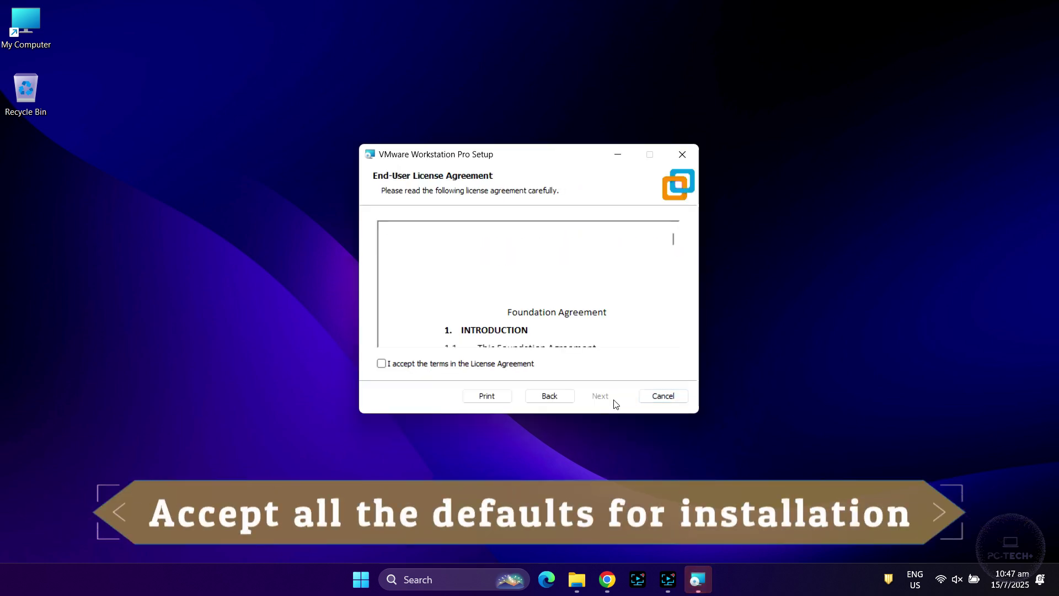
{"action": "left_click", "coordinate": [381, 364]}
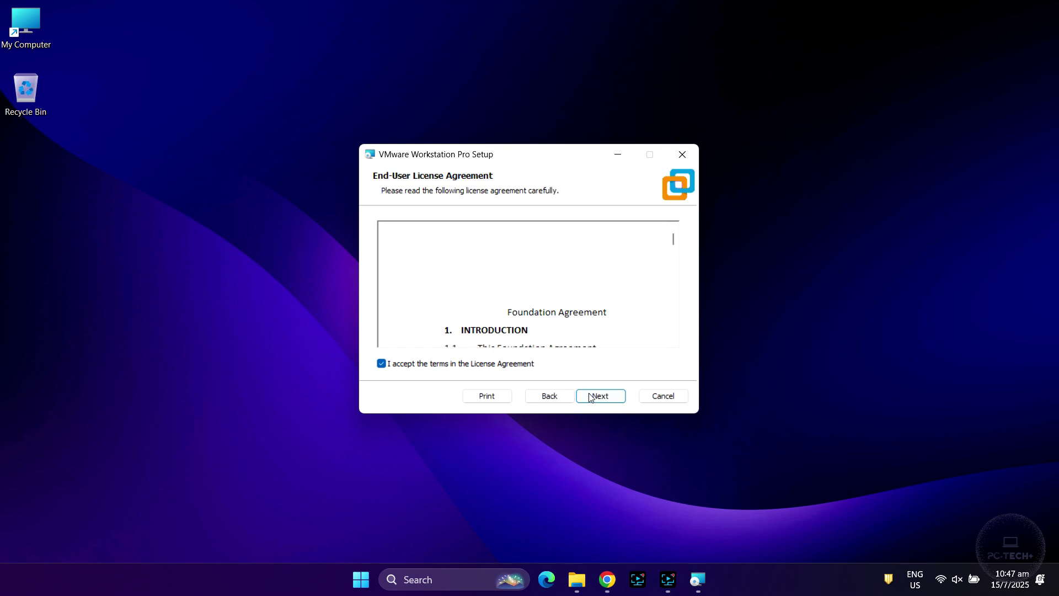
{"action": "left_click", "coordinate": [590, 397]}
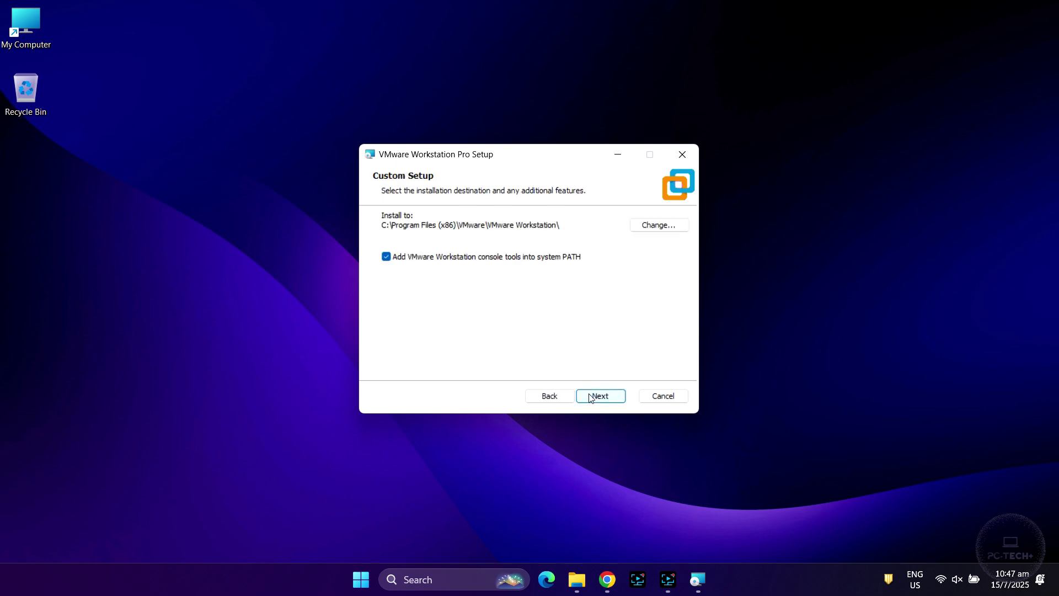
Keep the default installation destination and opt out of the VMware Customer Experience Improvement Program, leaving the remaining setup options at their defaults
{"action": "left_click", "coordinate": [590, 397]}
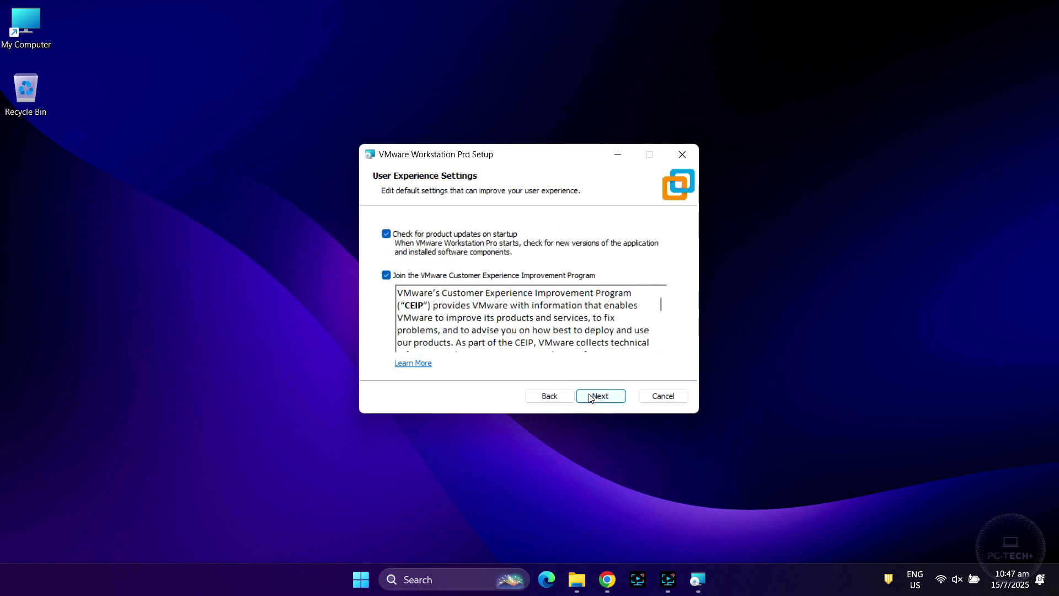
{"action": "left_click", "coordinate": [386, 275]}
{"action": "left_click", "coordinate": [597, 397]}
{"action": "left_click", "coordinate": [596, 396]}
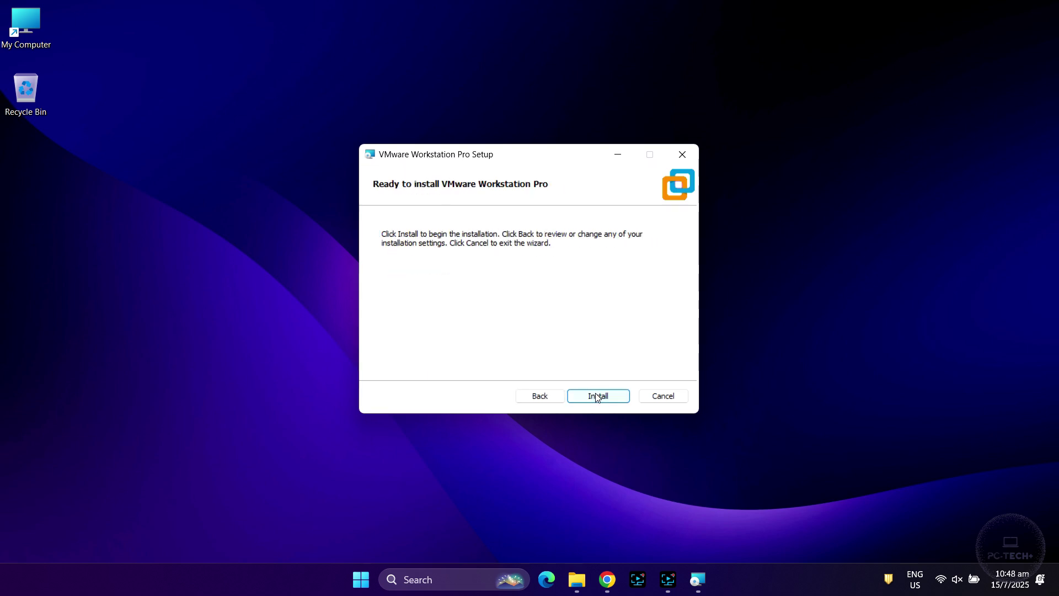
Install VMware Workstation Pro through to the end of the wizard, and launch it from its desktop shortcut, minimizing its window
{"action": "left_click", "coordinate": [596, 396]}
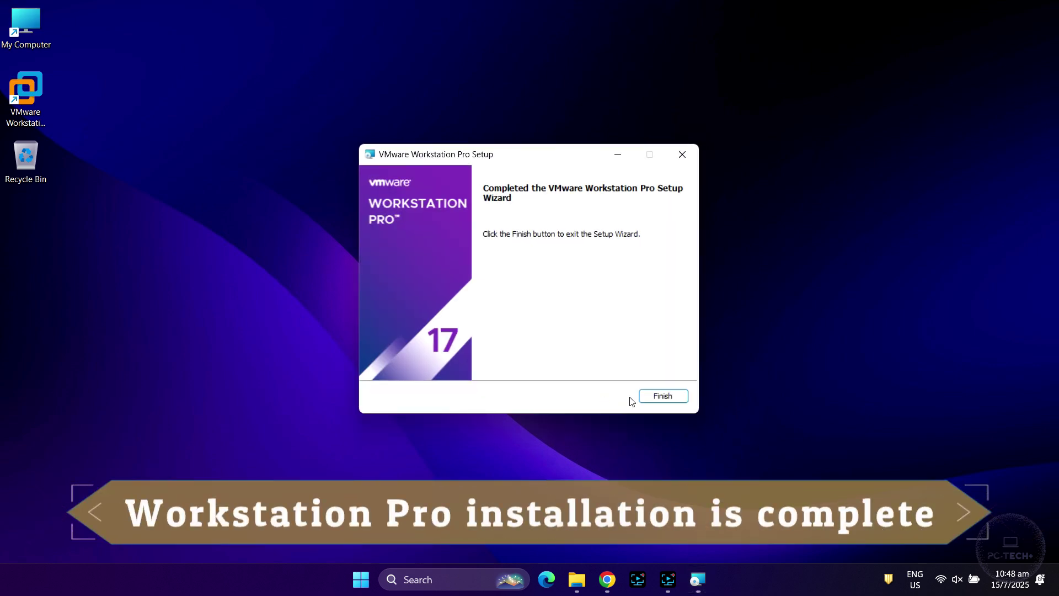
{"action": "left_click", "coordinate": [662, 396]}
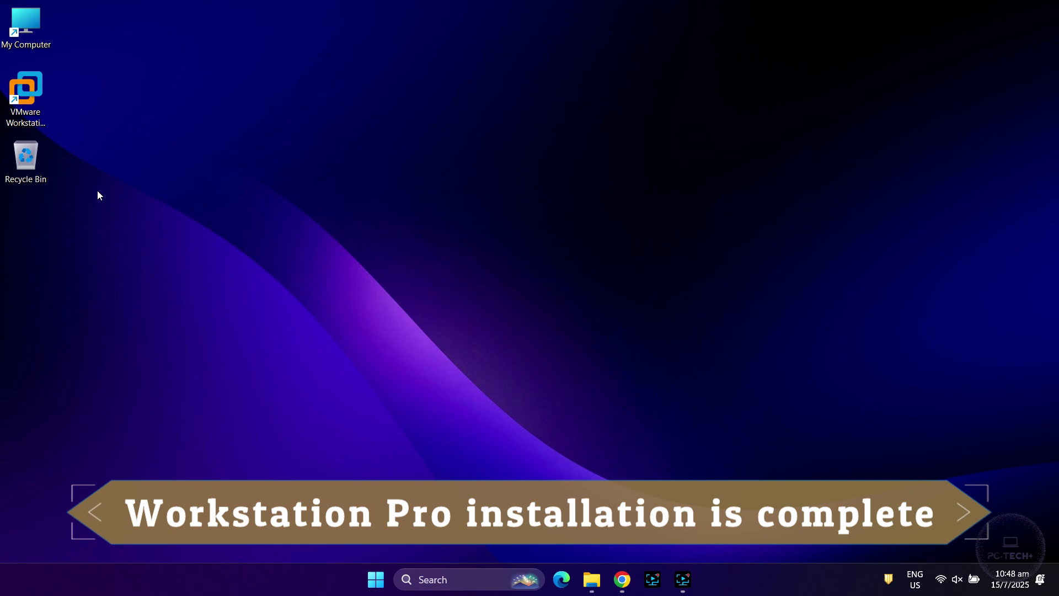
{"action": "left_click", "coordinate": [37, 118]}
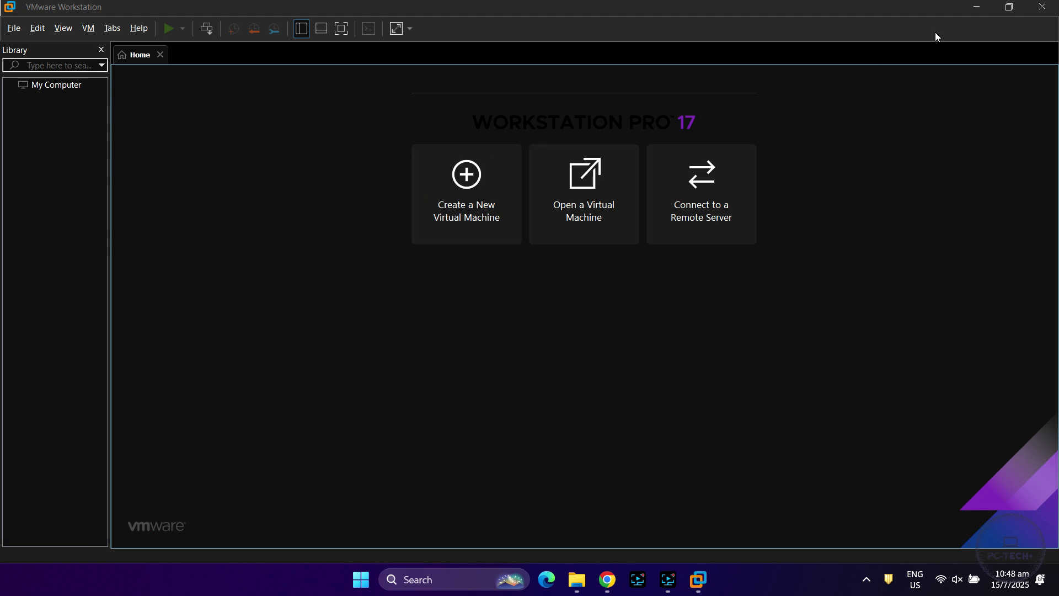
{"action": "left_click", "coordinate": [973, 9]}
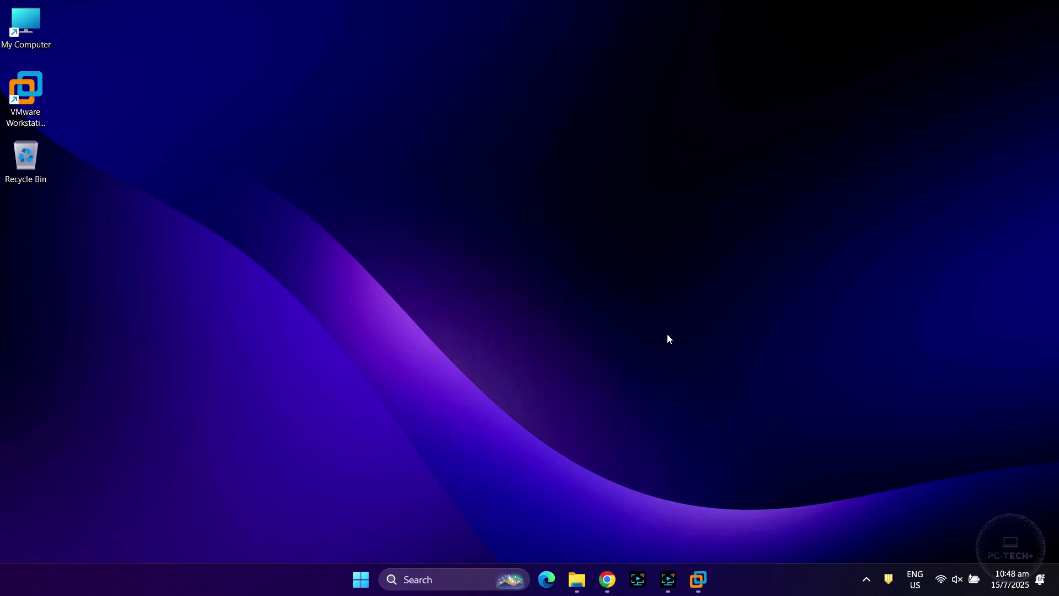